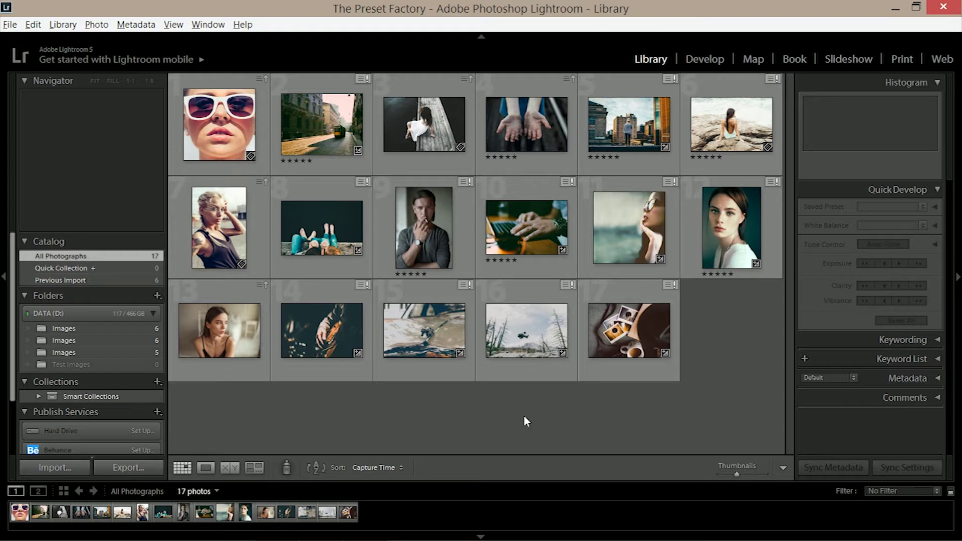
# Step: Select the tattooed blonde portrait mc1.jpg and open it in the Develop module
pyautogui.click(242, 203)
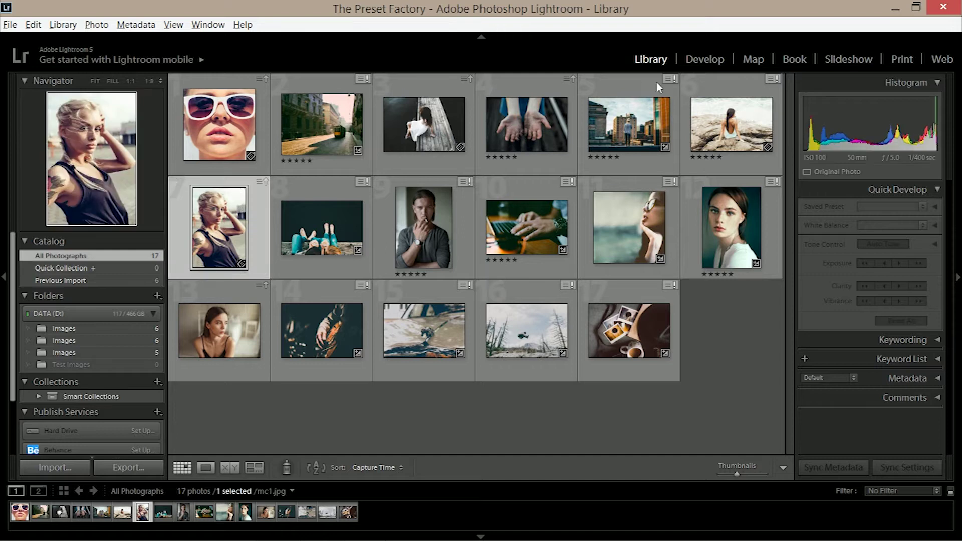
pyautogui.click(718, 58)
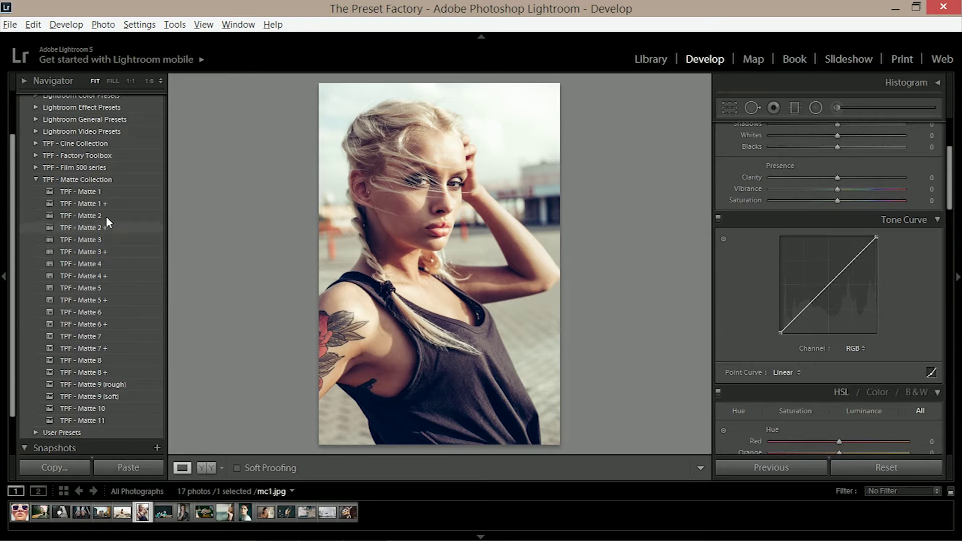
# Step: Compare TPF - Matte 1 through Matte 4, then settle on Matte 2 (Vibrance −100, Clarity +25)
pyautogui.click(100, 191)
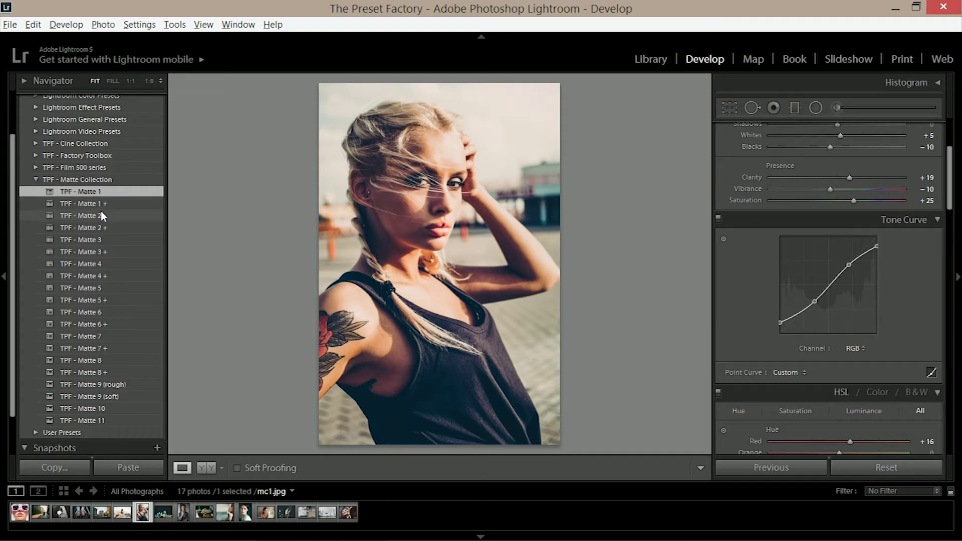
pyautogui.click(101, 215)
pyautogui.click(101, 241)
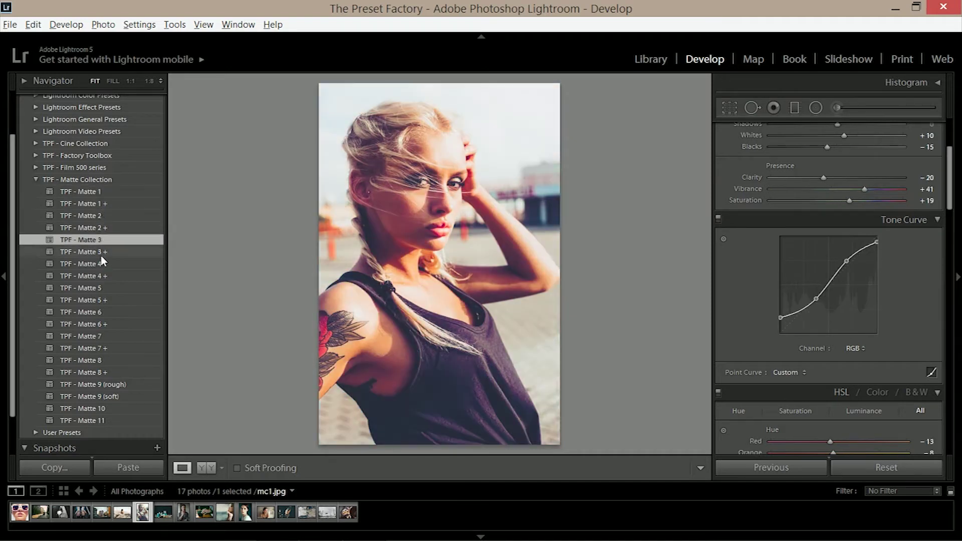
pyautogui.click(102, 264)
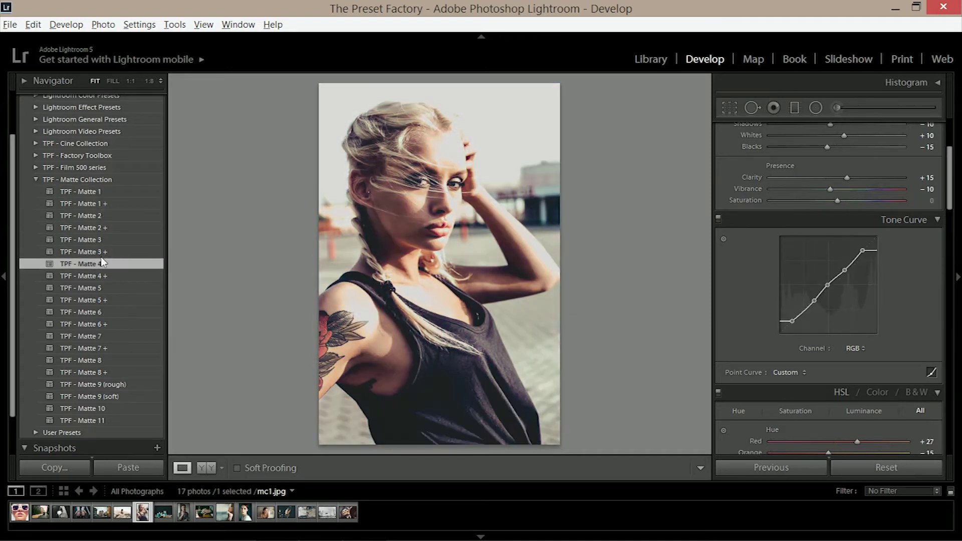
pyautogui.click(101, 217)
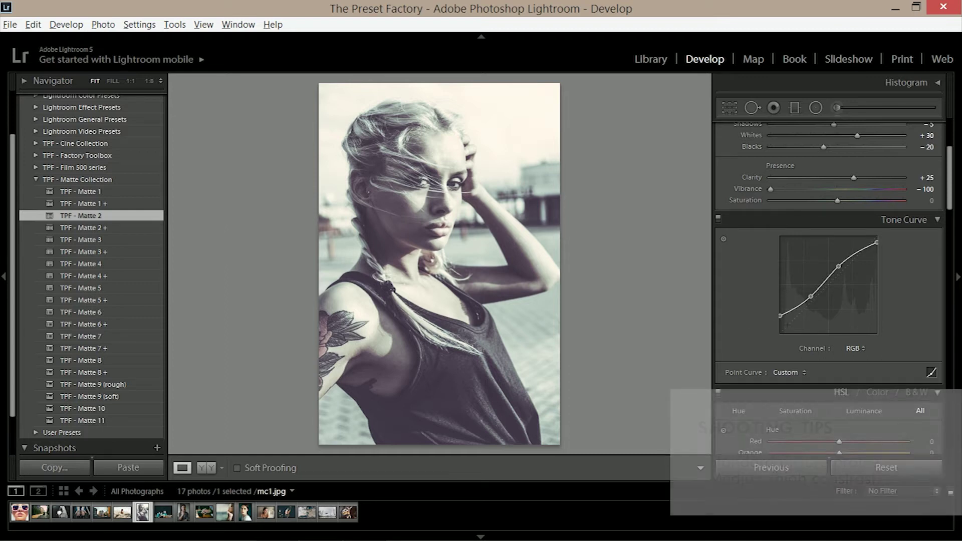
# Step: Nudge the tone curve's black and white end points, and check the Red channel curve before returning to RGB
pyautogui.moveTo(780, 316); pyautogui.dragTo(780, 317)
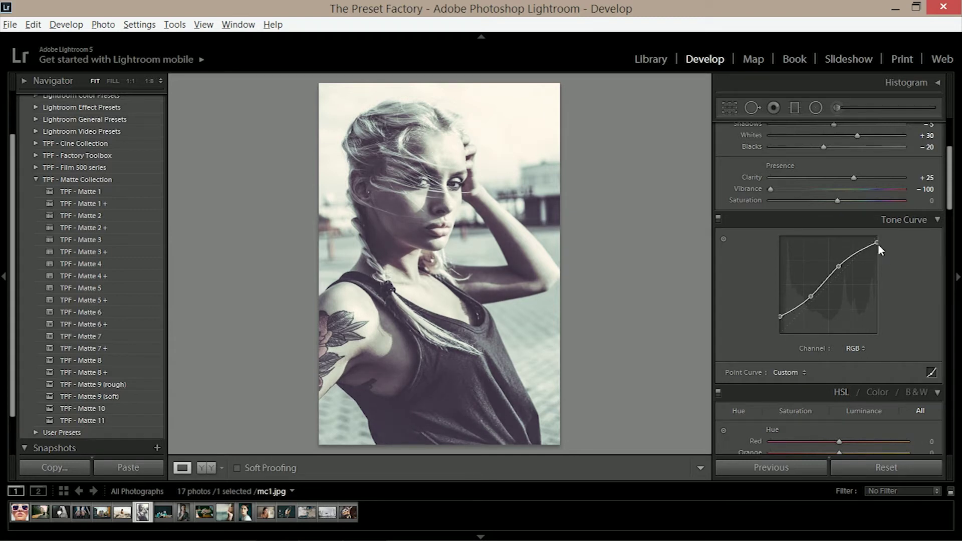
pyautogui.moveTo(878, 239); pyautogui.dragTo(877, 244)
pyautogui.click(858, 348)
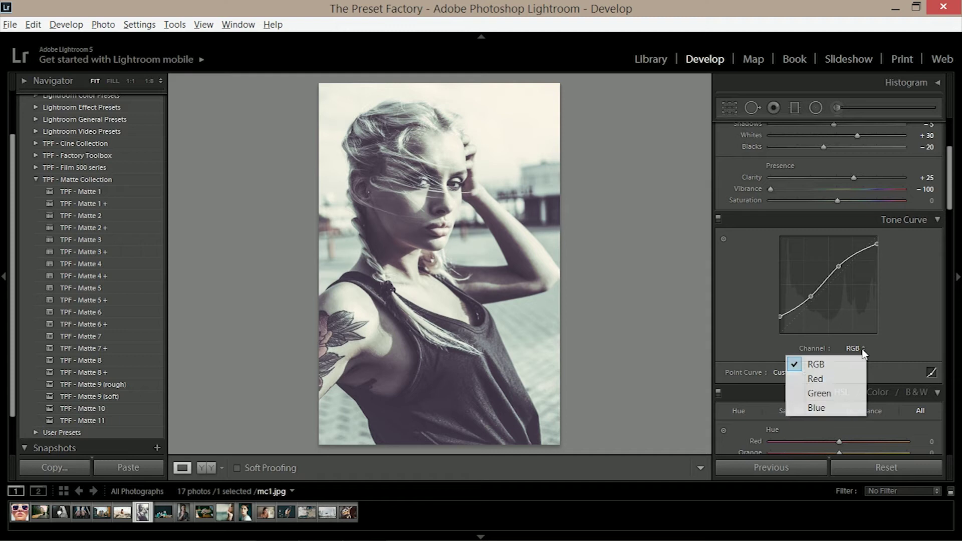
pyautogui.click(854, 378)
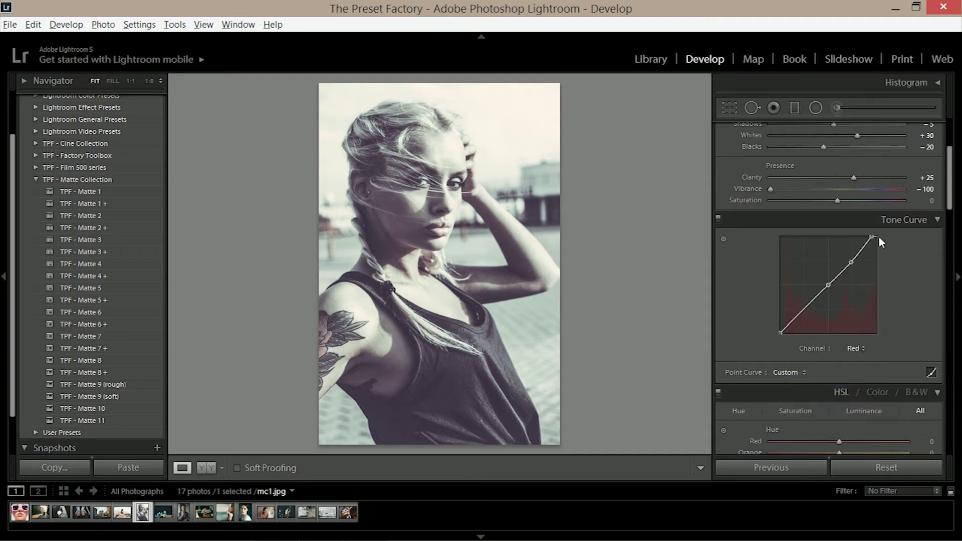
pyautogui.click(849, 348)
pyautogui.click(848, 363)
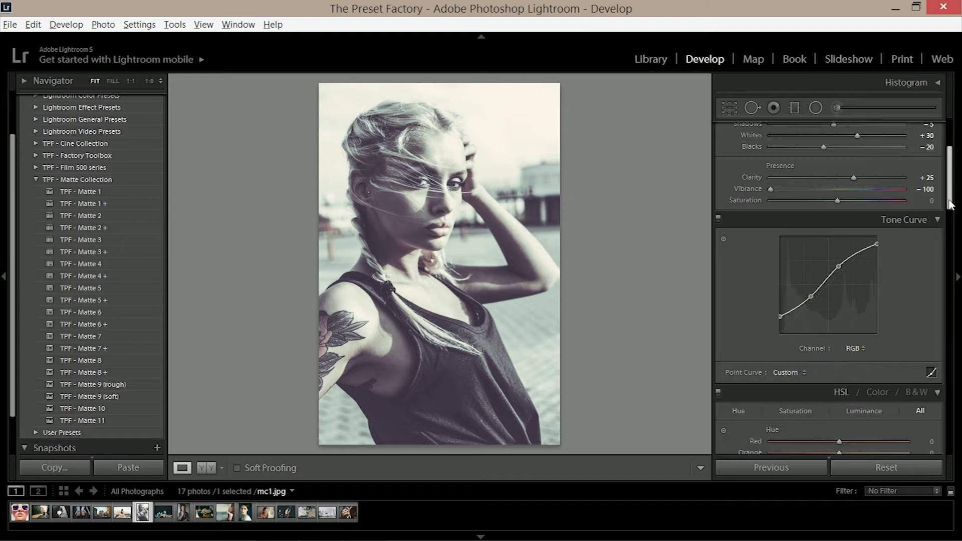
pyautogui.moveTo(951, 205); pyautogui.dragTo(952, 422)
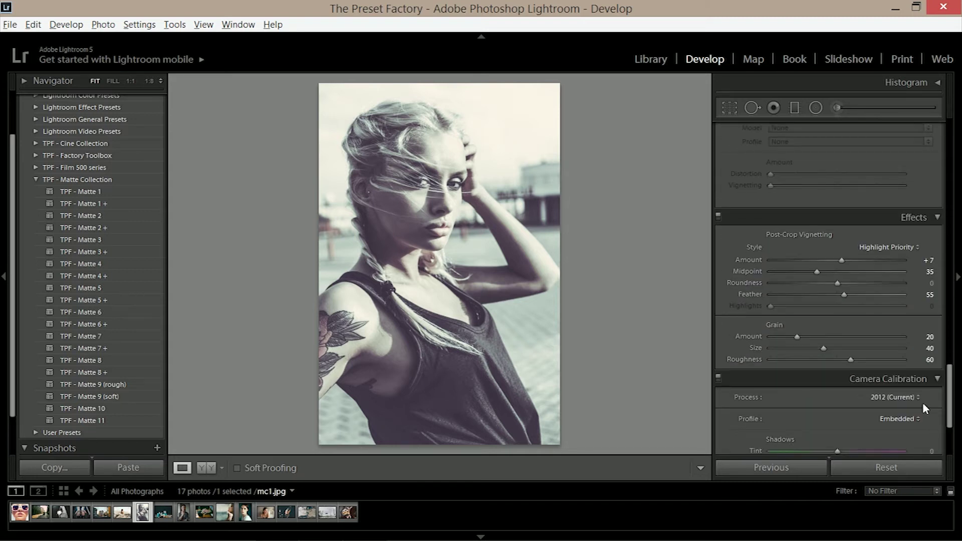
pyautogui.moveTo(952, 381); pyautogui.dragTo(950, 133)
# Step: Try Matte 1, Matte 1 + and Matte 9 (rough), ending on black-and-white Matte 9 (soft)
pyautogui.click(118, 194)
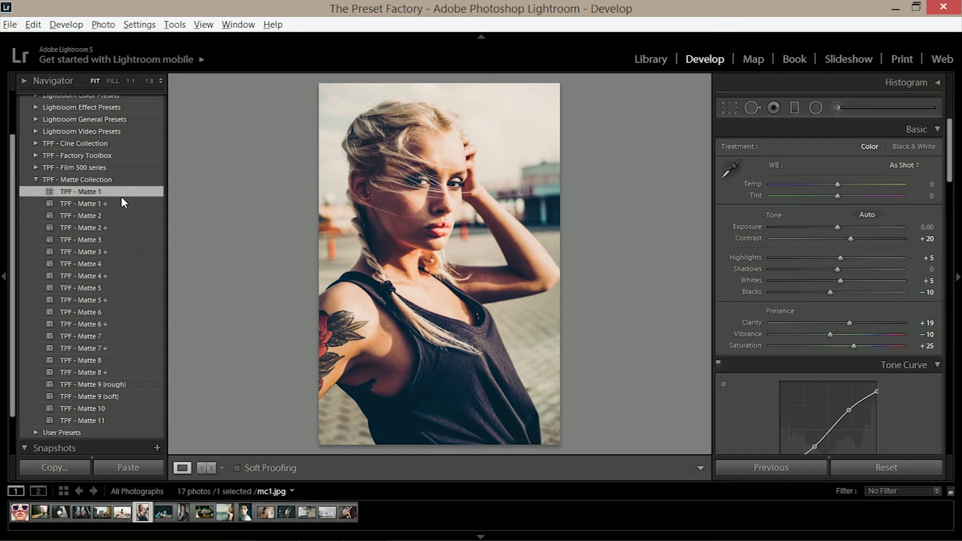
pyautogui.click(121, 203)
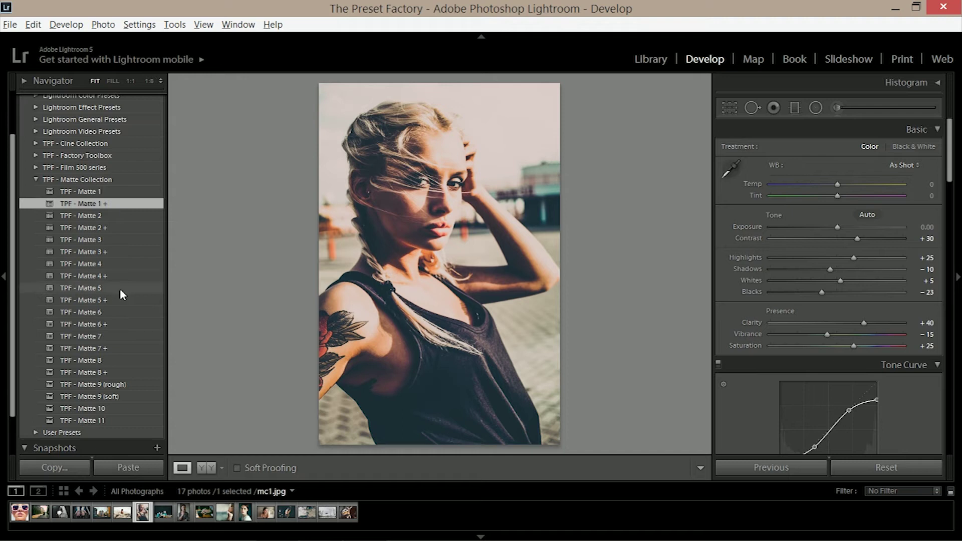
pyautogui.click(127, 385)
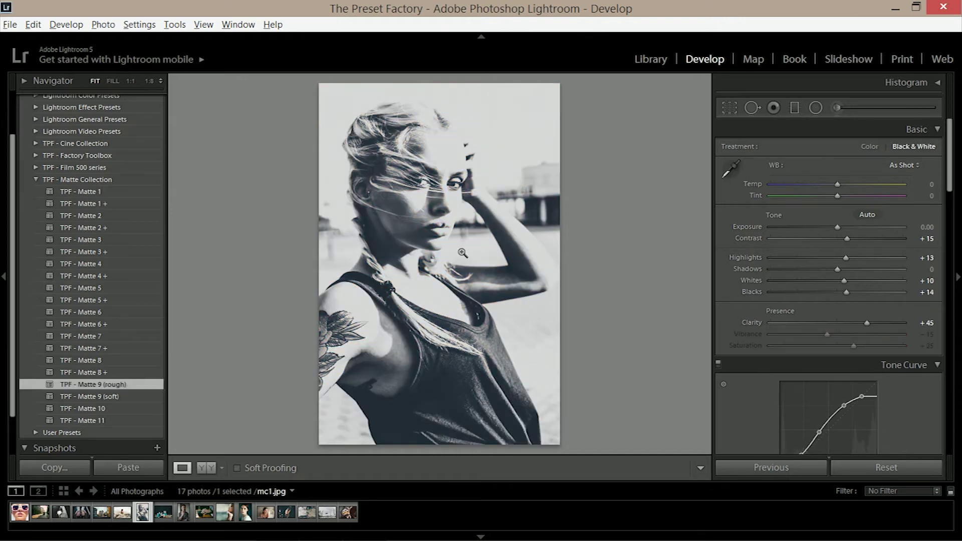
pyautogui.click(113, 398)
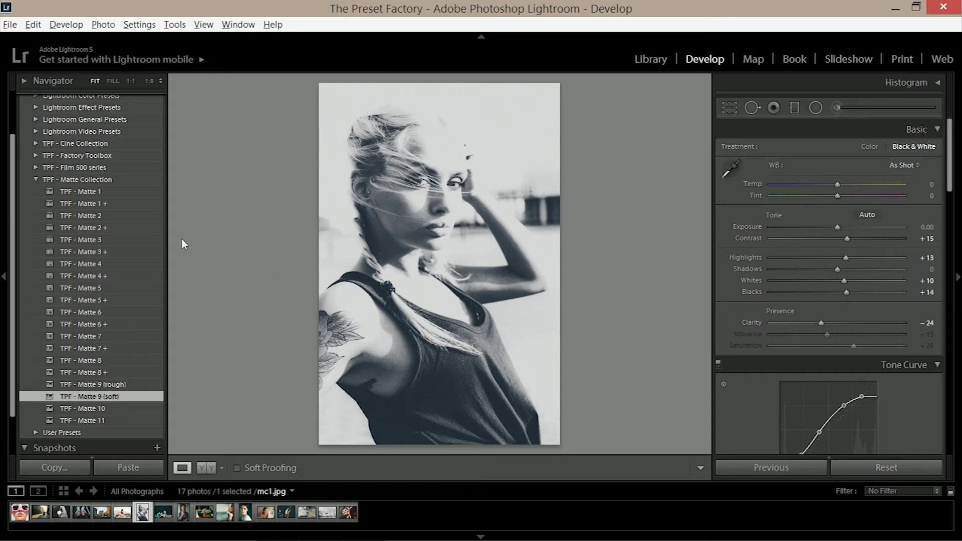
# Step: Raise the curve's black point to about 22.7% and pull its top end left to dim highlights
pyautogui.scroll(-3, 951, 192)
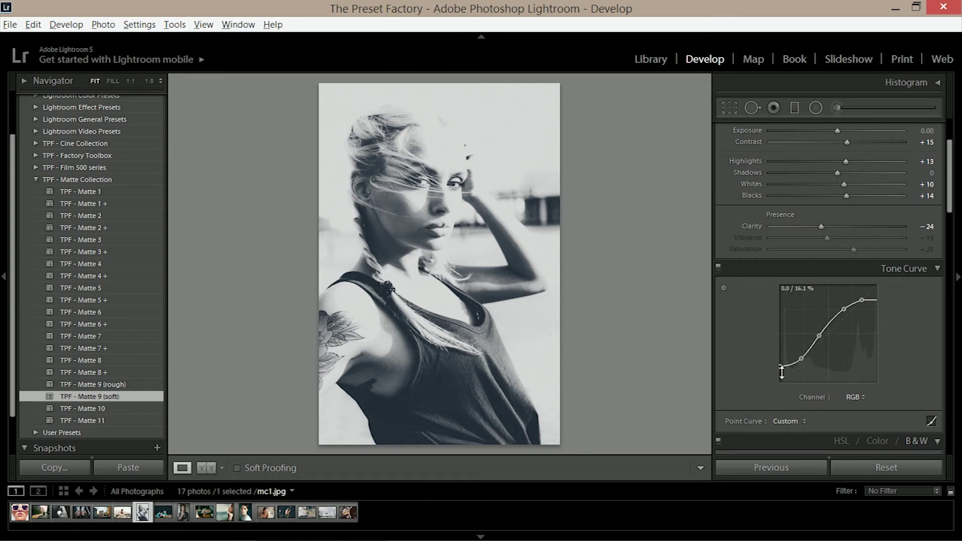
pyautogui.moveTo(782, 371); pyautogui.dragTo(781, 361)
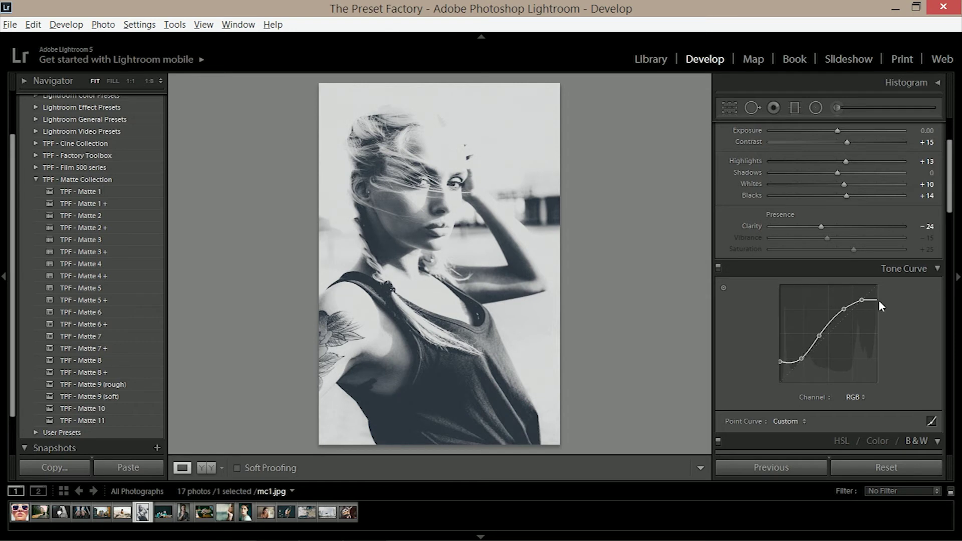
pyautogui.moveTo(878, 300); pyautogui.dragTo(875, 299)
# Step: Preview TPF - Matte 6, 7 and 8, then reapply the colour TPF - Matte 1 preset
pyautogui.click(111, 314)
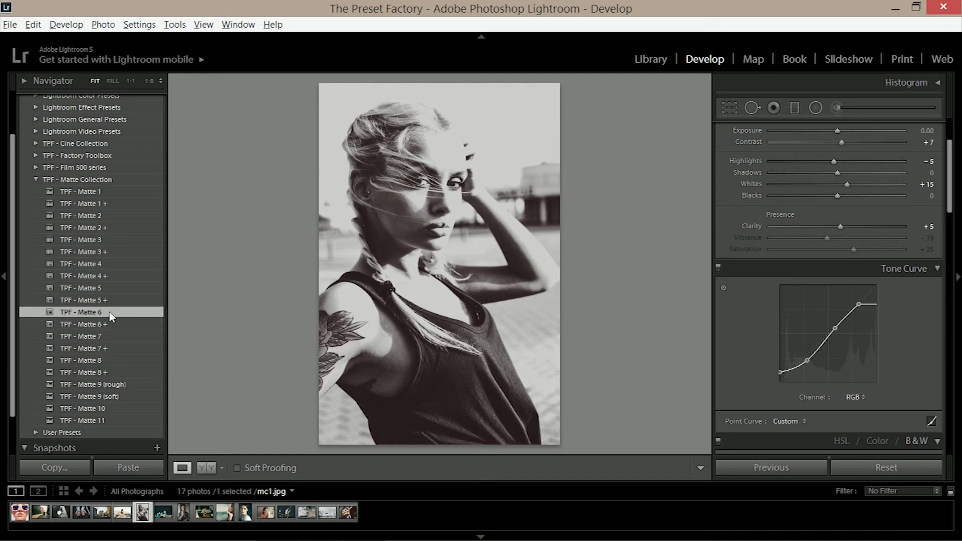
pyautogui.click(105, 337)
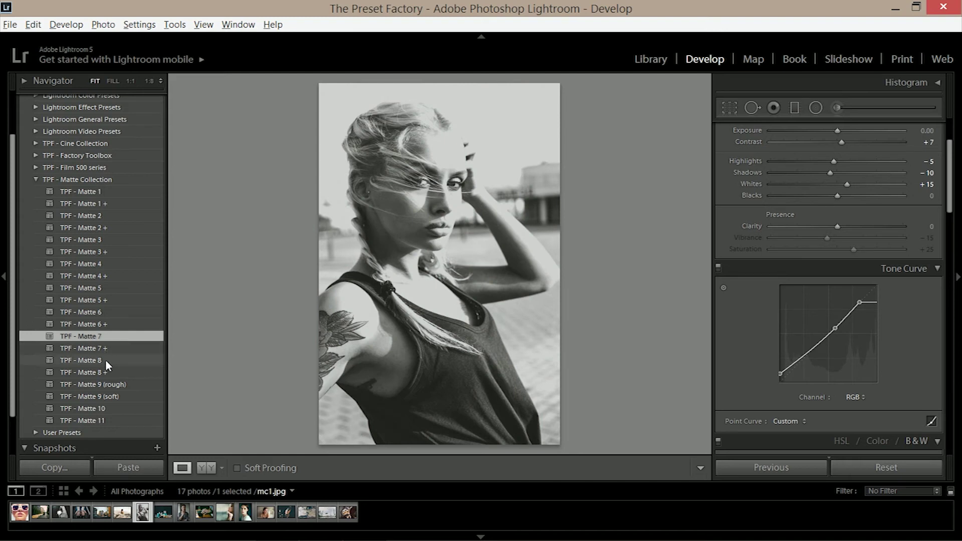
pyautogui.click(105, 360)
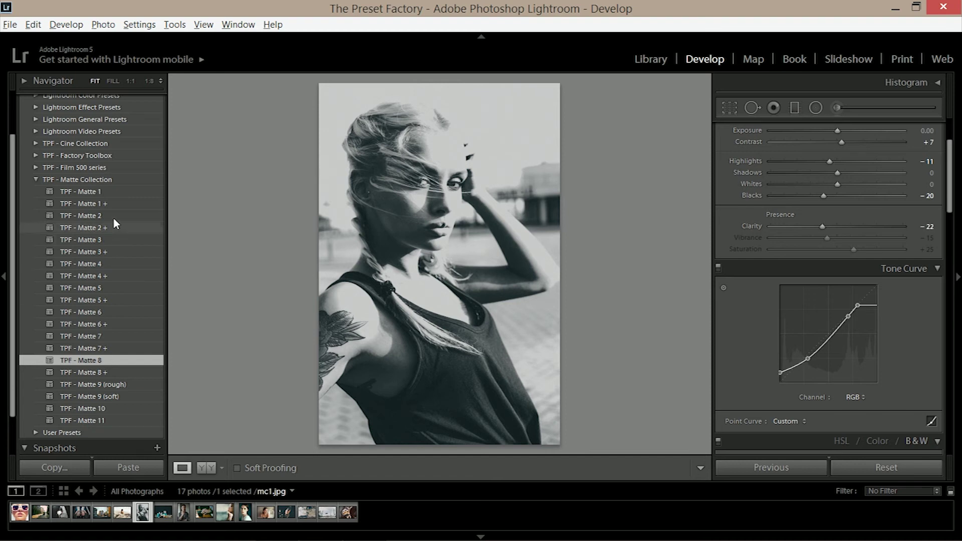
pyautogui.click(113, 193)
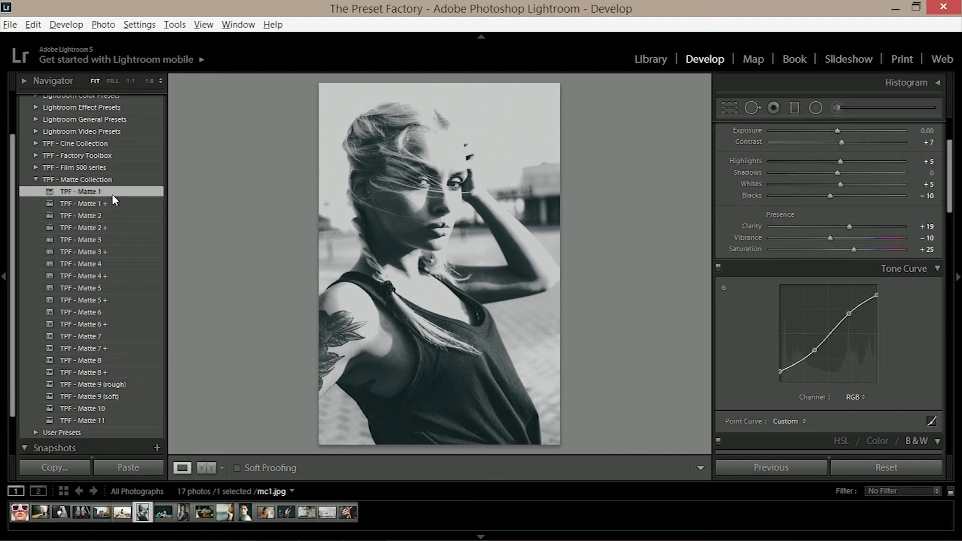
# Step: Collapse the Matte Collection folder and expand the TPF - Factory Toolbox presets
pyautogui.click(36, 181)
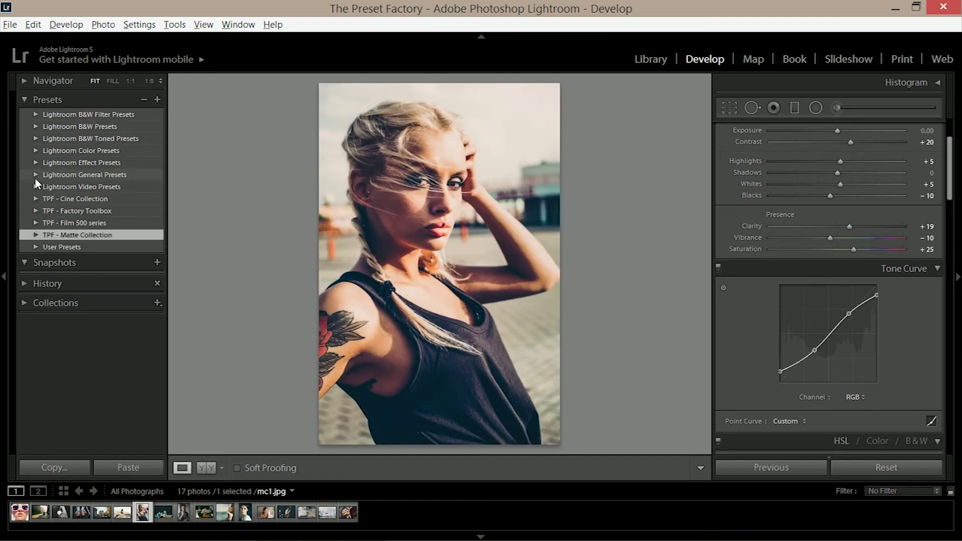
pyautogui.click(35, 211)
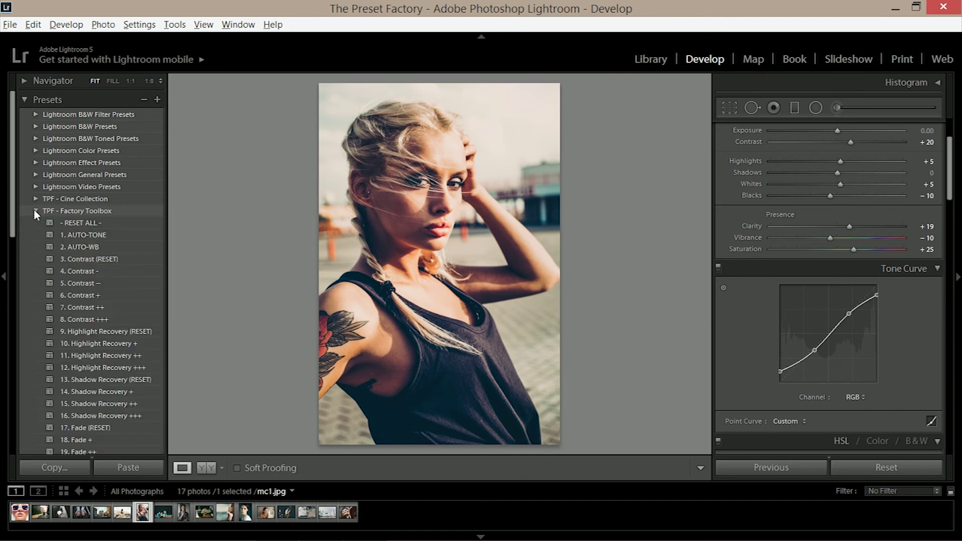
pyautogui.moveTo(13, 216); pyautogui.dragTo(14, 267)
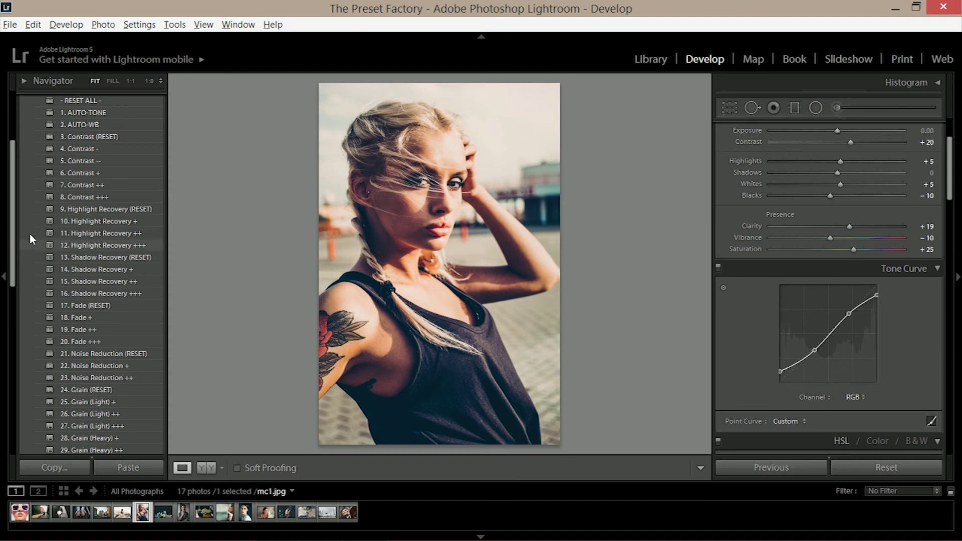
# Step: Apply Contrast ++, Shadow Recovery ++, Grain (Light) +++ and Grain (Heavy) ++ presets
pyautogui.click(85, 186)
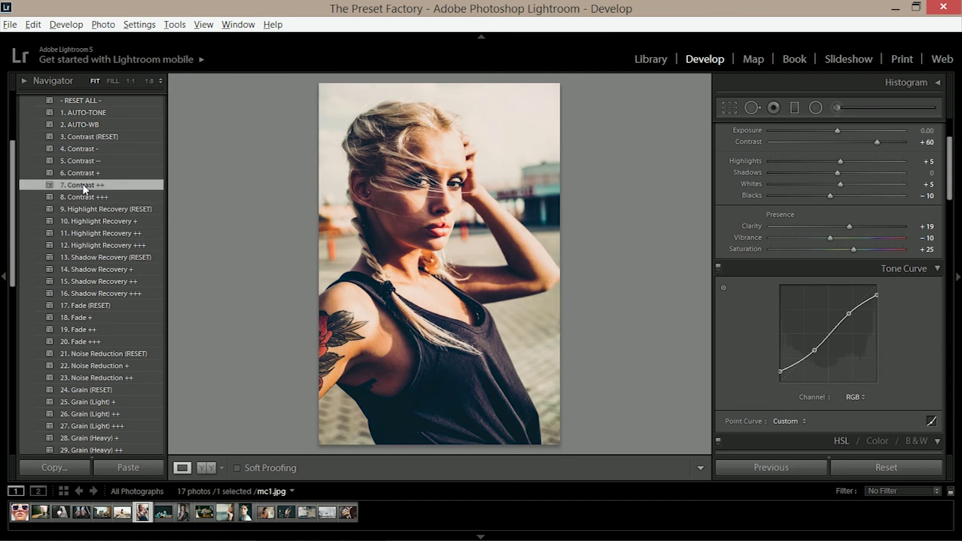
pyautogui.click(92, 281)
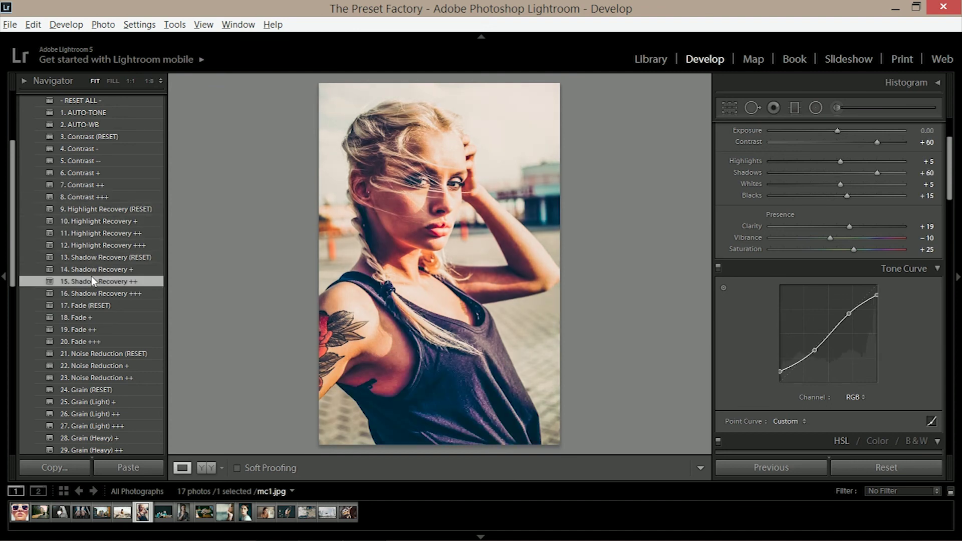
pyautogui.click(101, 426)
pyautogui.click(98, 450)
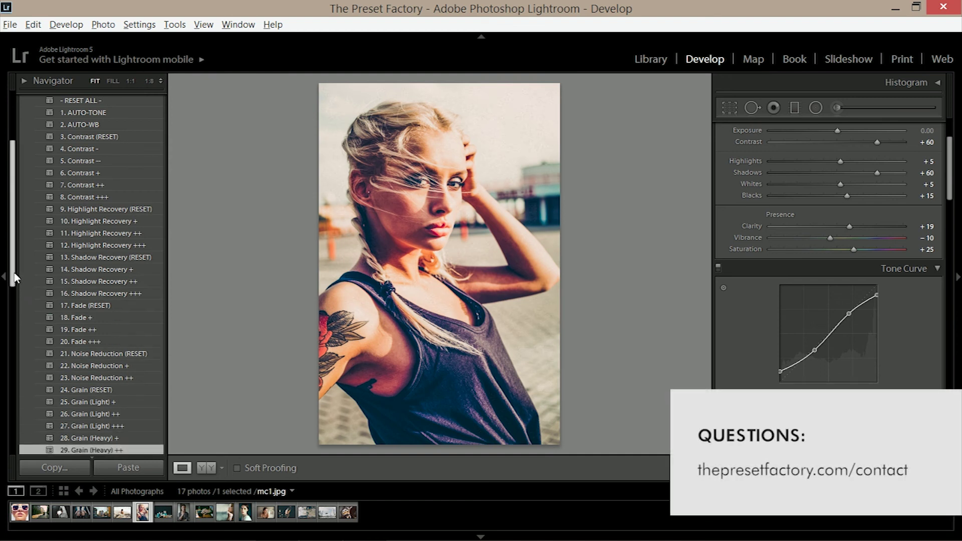
# Step: Collapse Factory Toolbox and reopen the TPF - Matte Collection preset folder
pyautogui.moveTo(11, 273); pyautogui.dragTo(11, 220)
pyautogui.click(36, 211)
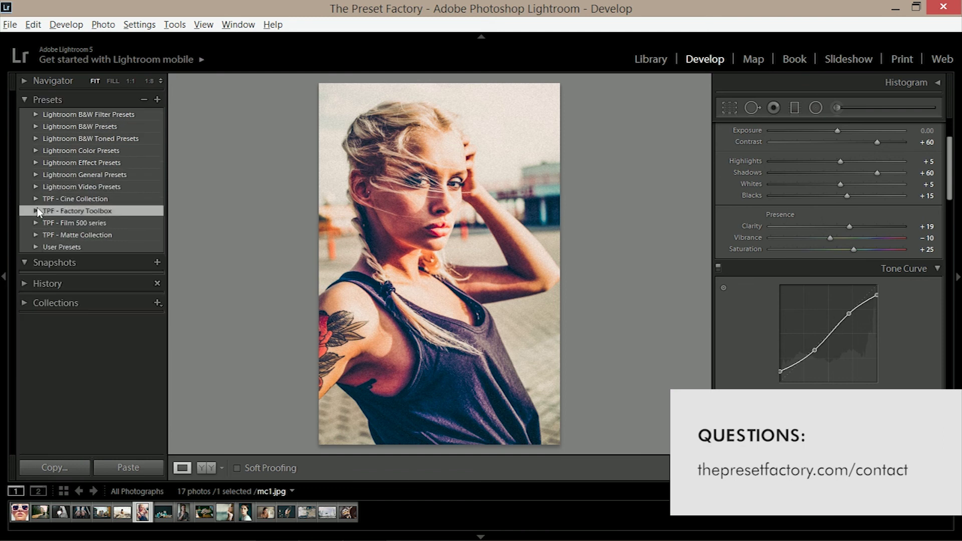
pyautogui.click(36, 235)
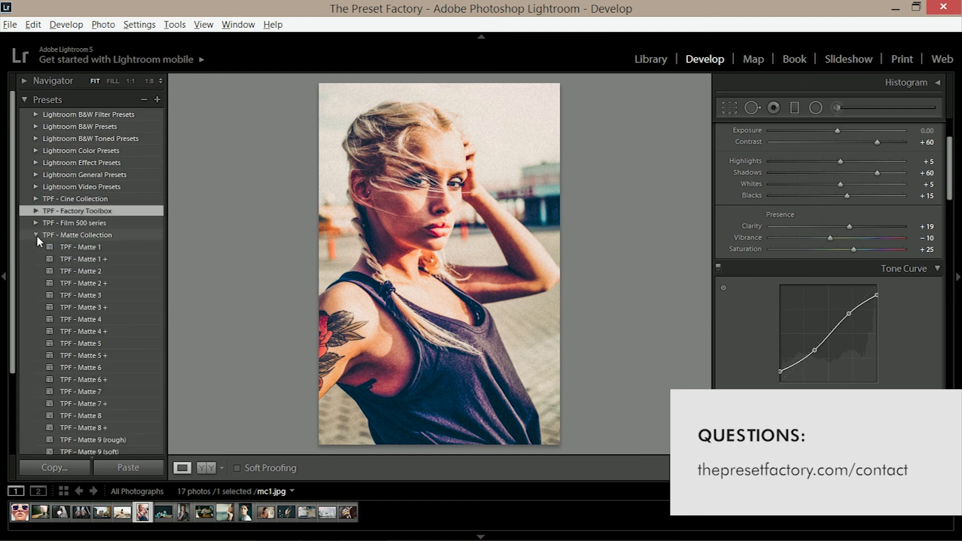
# Step: Apply Matte 1, 2, 3 and 8 in turn, finishing on black-and-white Matte 9 (rough)
pyautogui.click(74, 245)
pyautogui.click(77, 271)
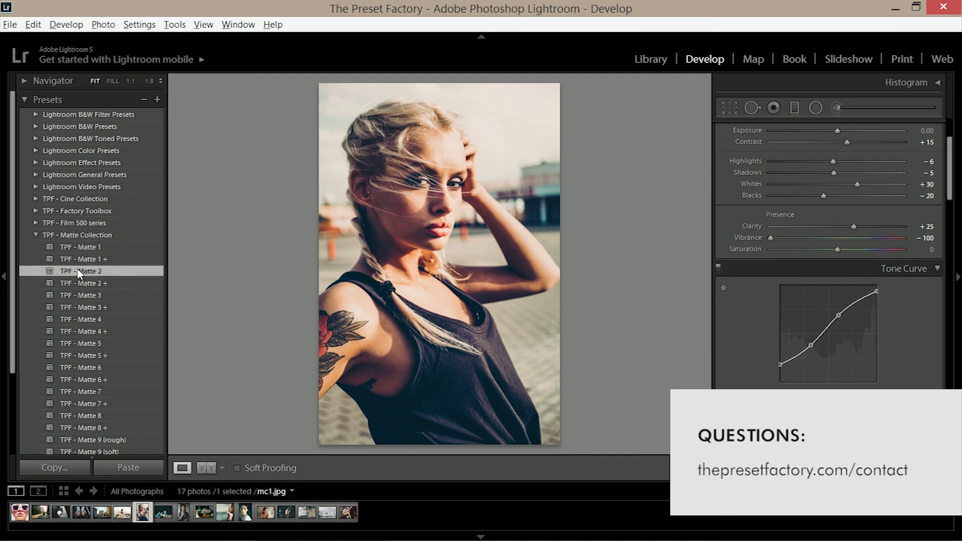
pyautogui.click(82, 295)
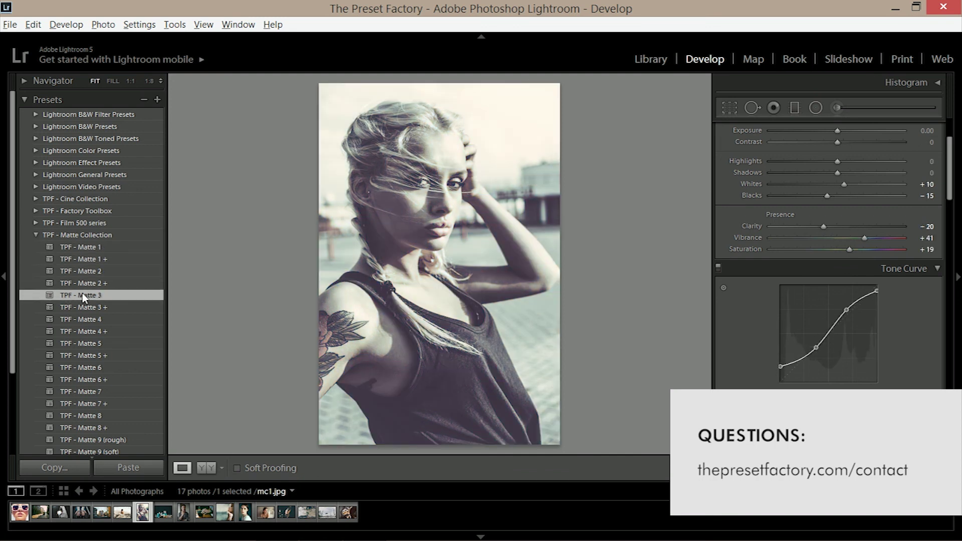
pyautogui.click(100, 412)
pyautogui.click(101, 440)
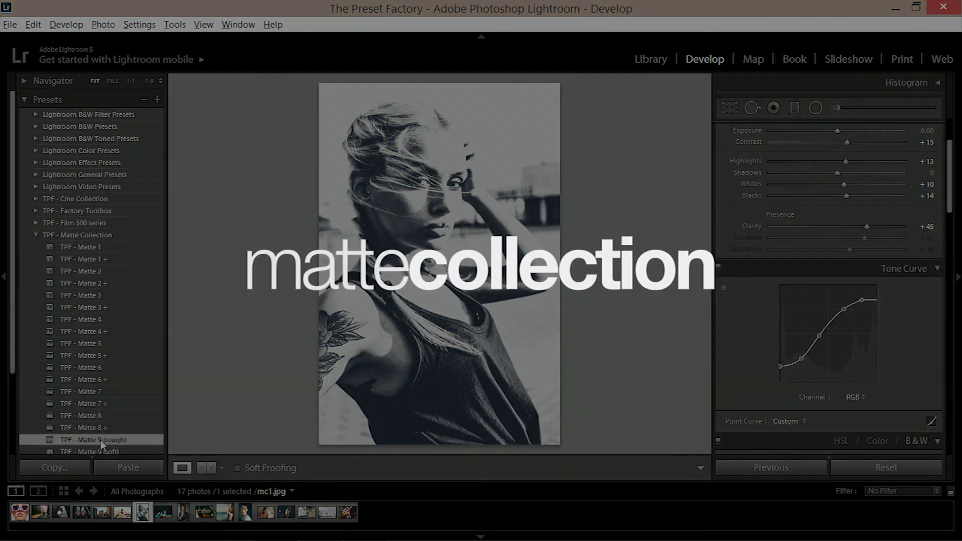